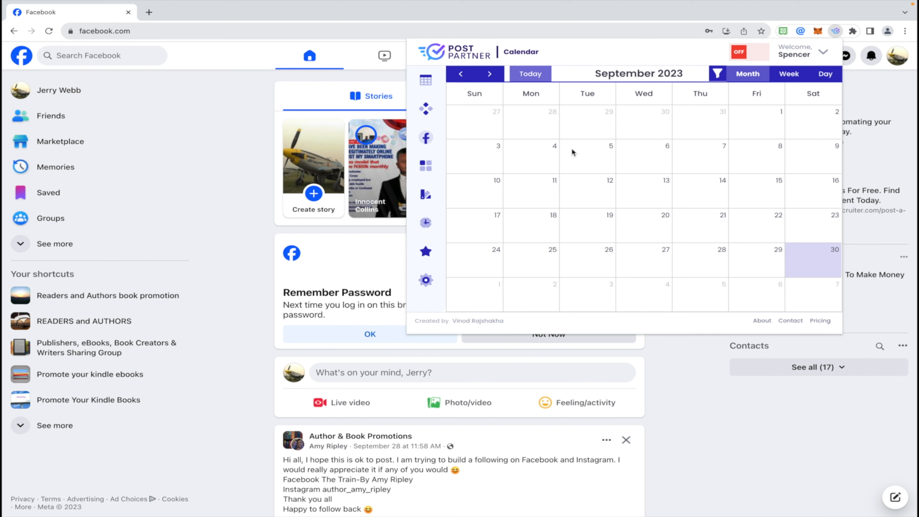
# Look through the Link Categories, Post Types and Facebook Links sections of Post Partner.
pyautogui.click(426, 115)
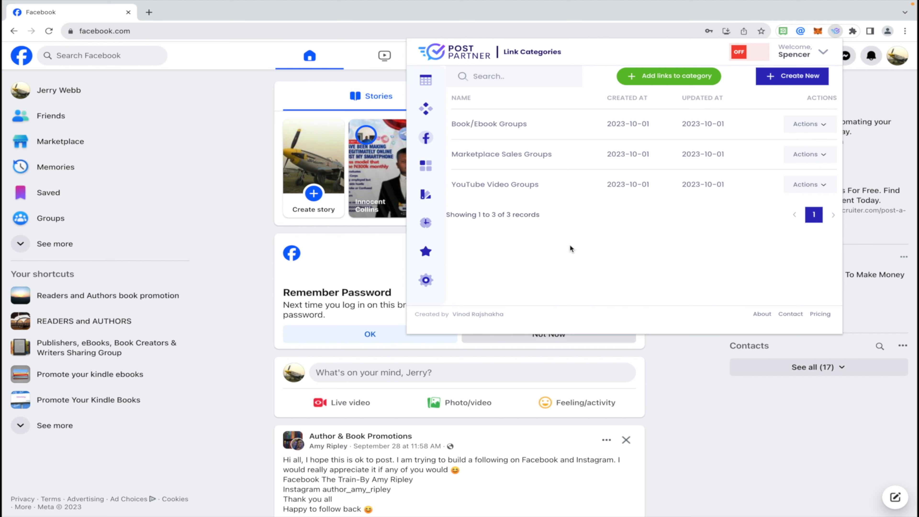
pyautogui.doubleClick(511, 51)
pyautogui.click(426, 167)
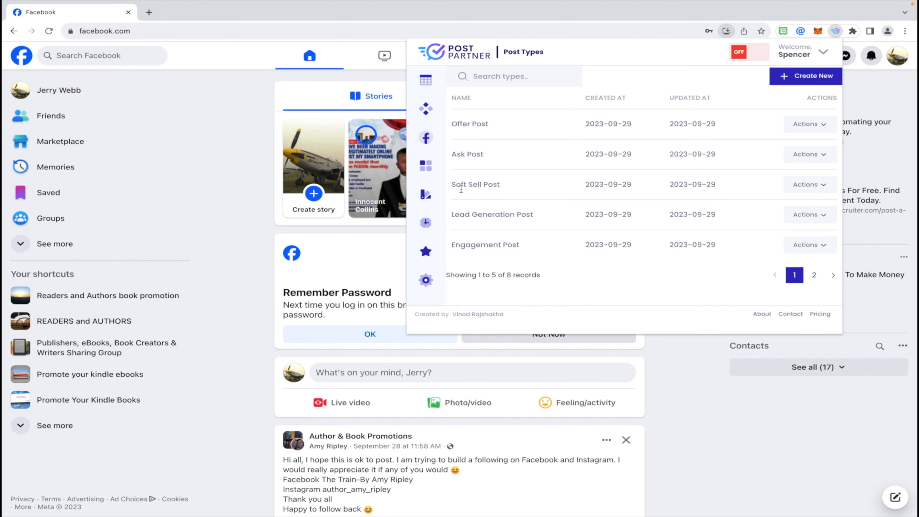
pyautogui.click(426, 137)
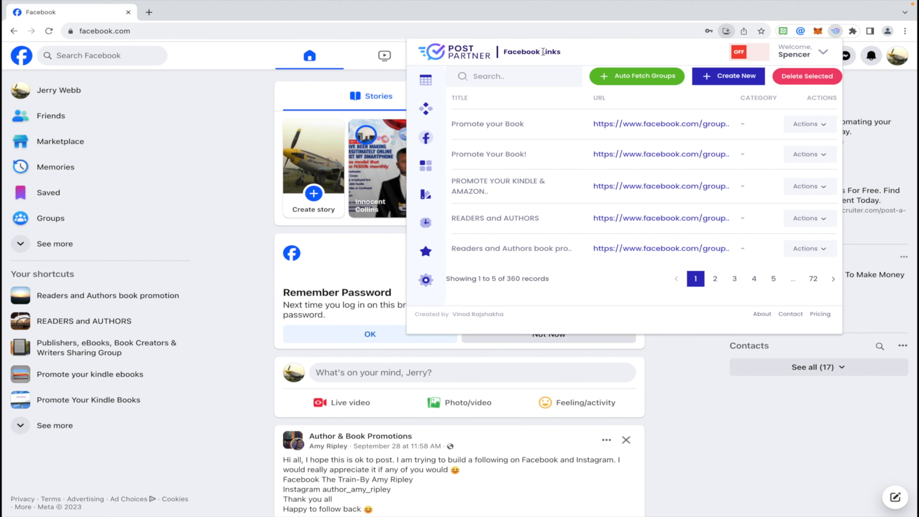
pyautogui.doubleClick(553, 52)
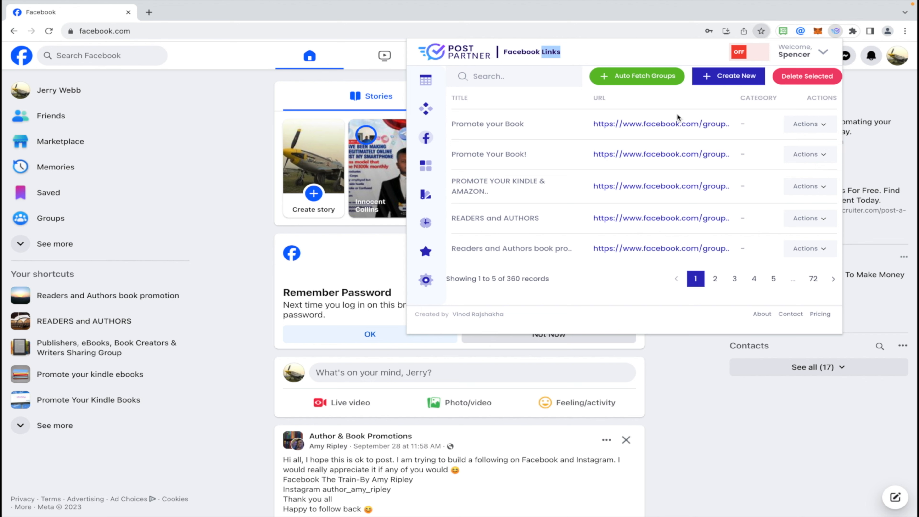
# Examine the form for creating a new Facebook link and its link category options, and close it without saving.
pyautogui.click(719, 80)
pyautogui.click(478, 241)
pyautogui.click(488, 195)
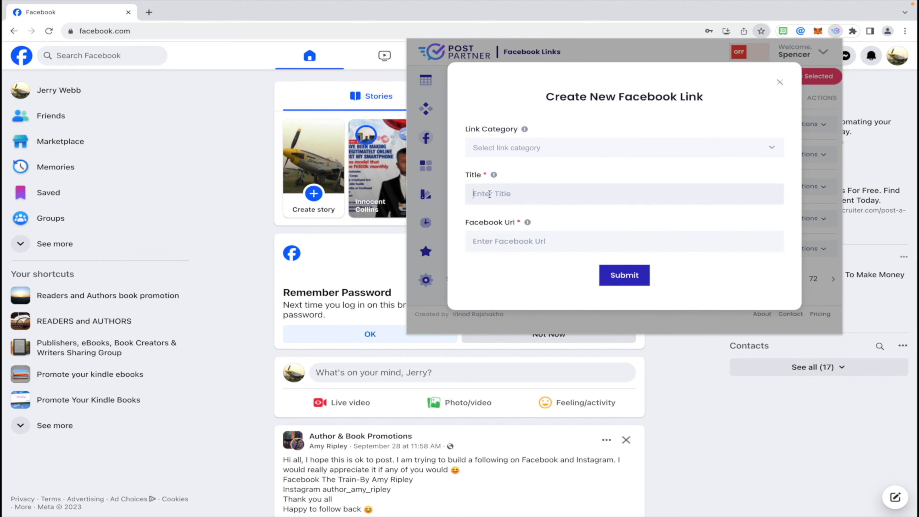
pyautogui.click(514, 148)
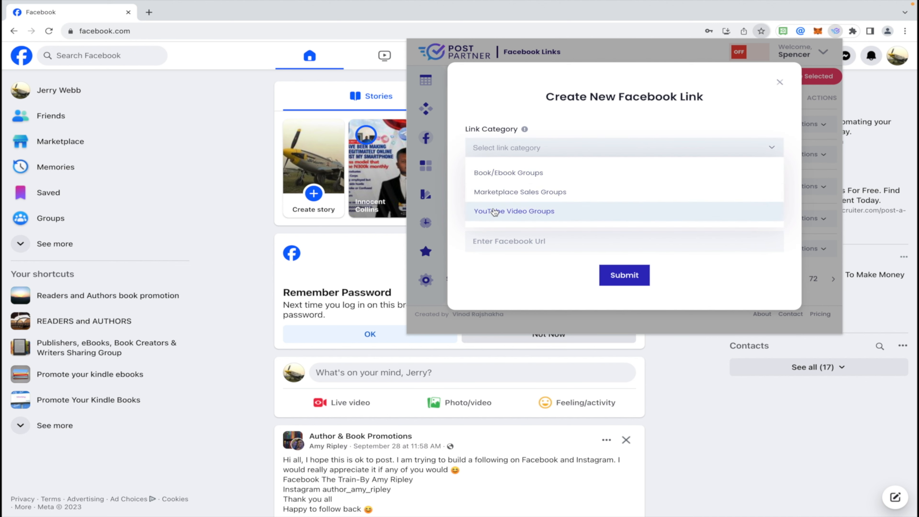
pyautogui.click(778, 82)
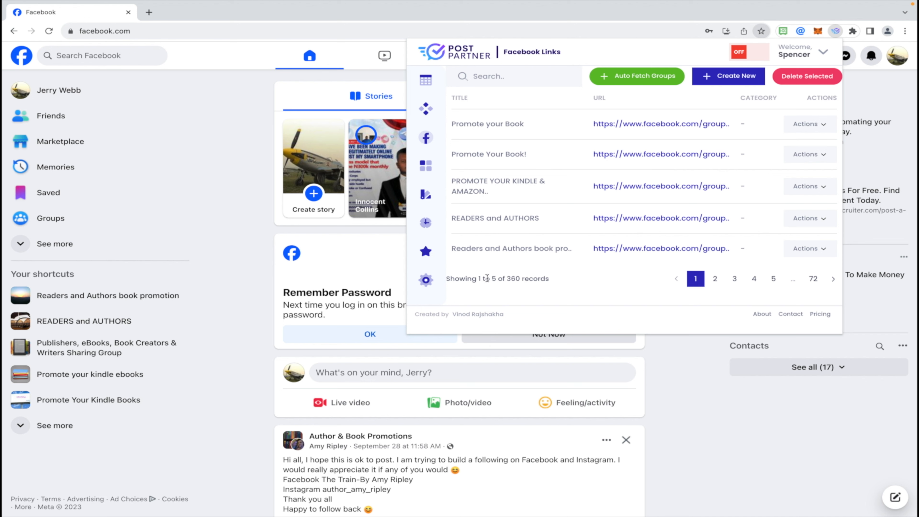
# Examine the Link Categories list and the fetched group links in the Facebook Links section.
pyautogui.click(643, 79)
pyautogui.click(423, 112)
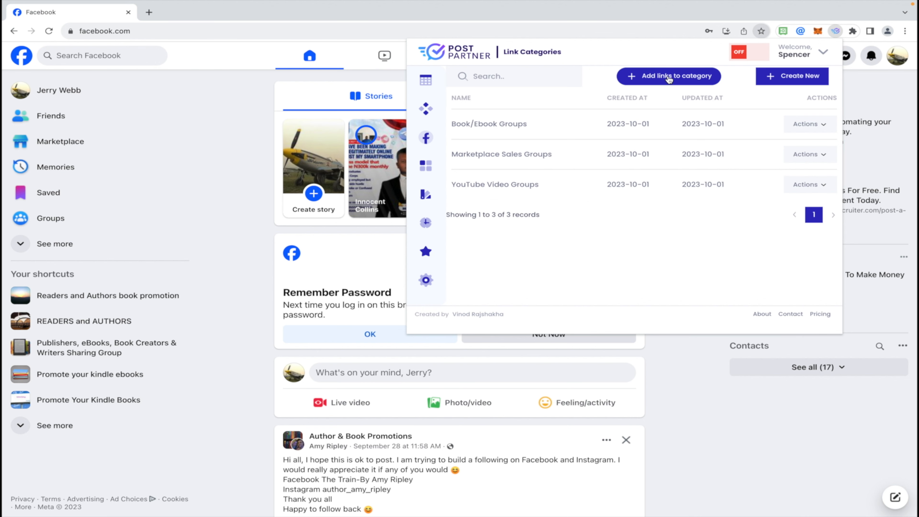
pyautogui.click(431, 140)
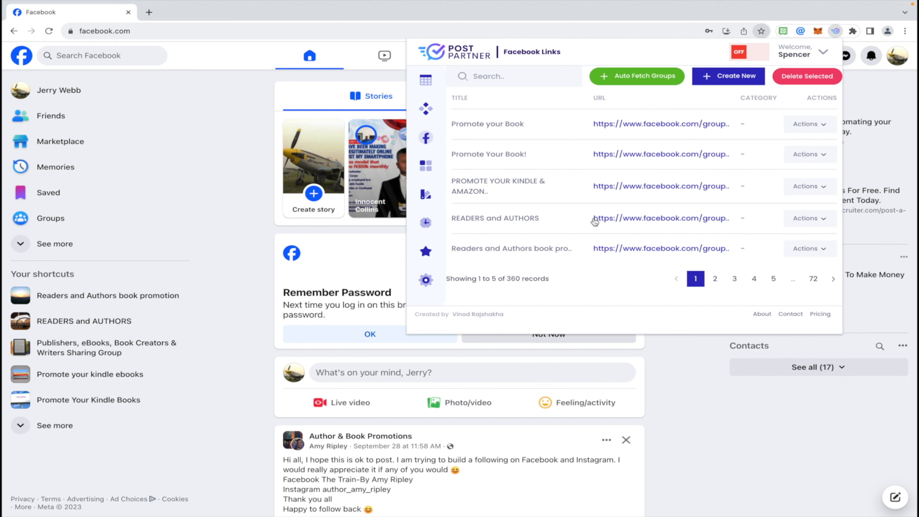
pyautogui.moveTo(520, 279); pyautogui.dragTo(477, 279)
pyautogui.click(569, 197)
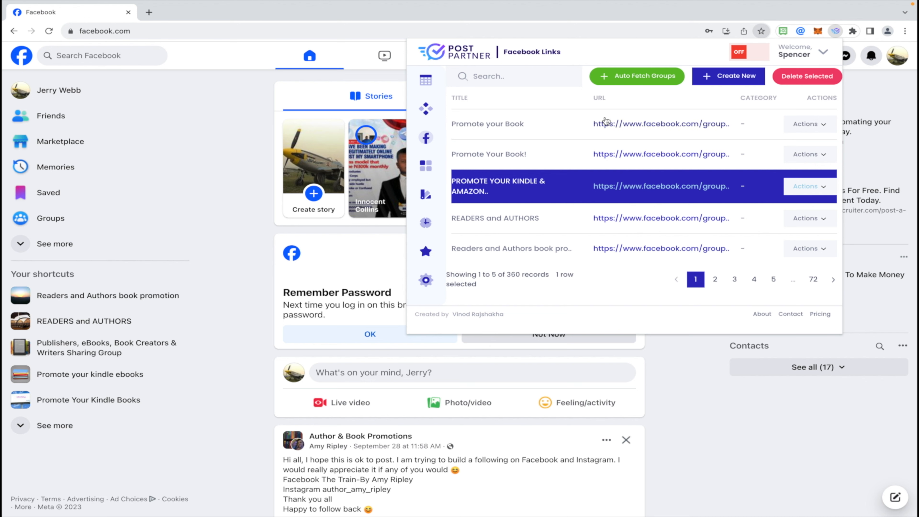
pyautogui.click(433, 148)
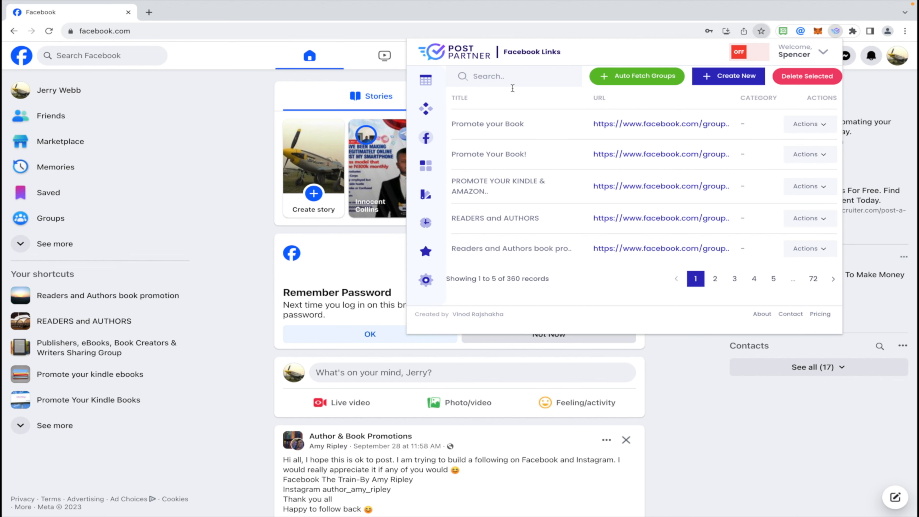
pyautogui.click(432, 108)
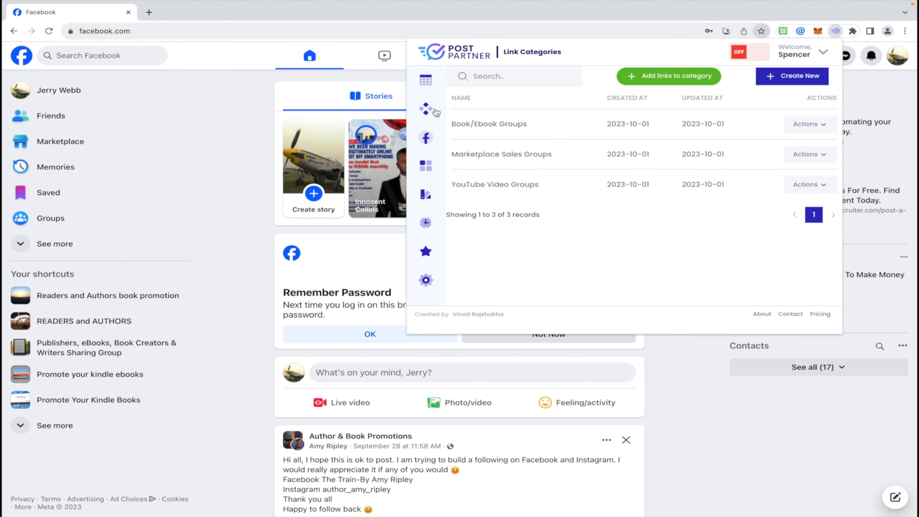
pyautogui.moveTo(503, 51); pyautogui.dragTo(532, 52)
pyautogui.click(531, 51)
pyautogui.click(427, 143)
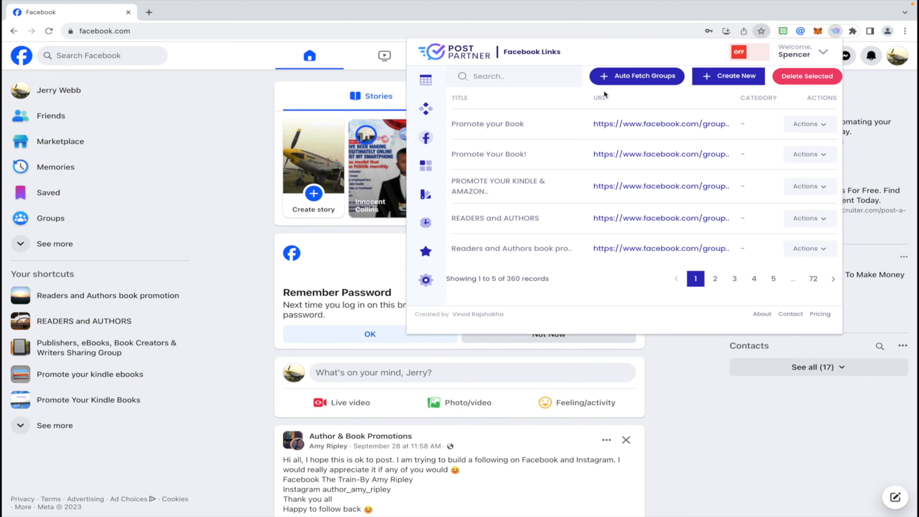
# Open the page for adding links to a category from Link Categories and choose the Book/Ebook Groups category.
pyautogui.click(425, 114)
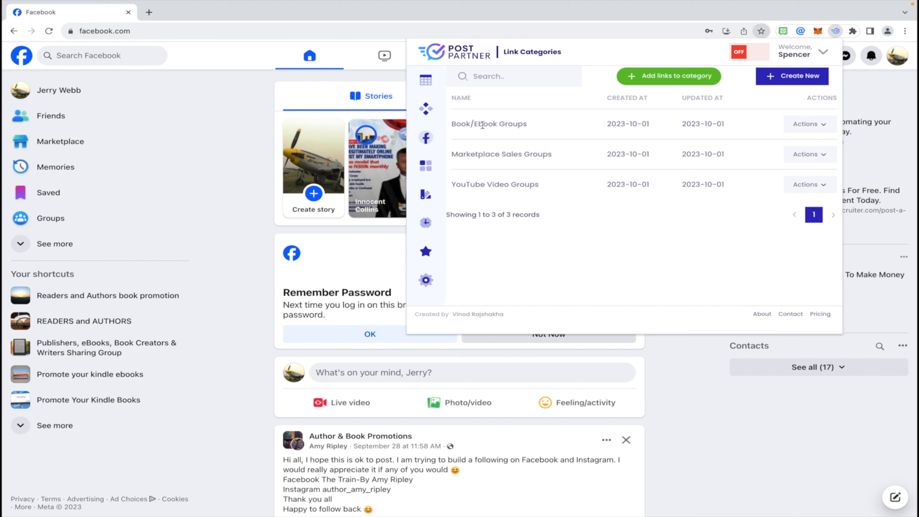
pyautogui.click(657, 79)
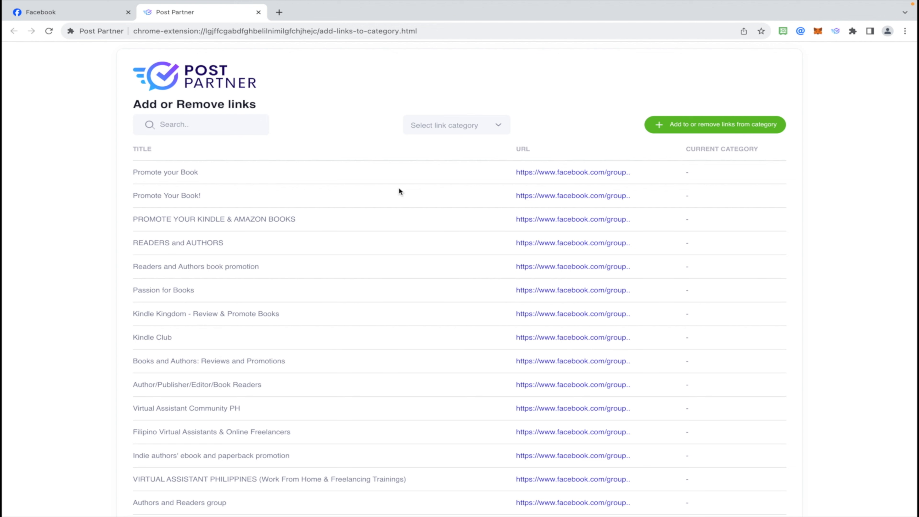
pyautogui.scroll(-5, 254, 183)
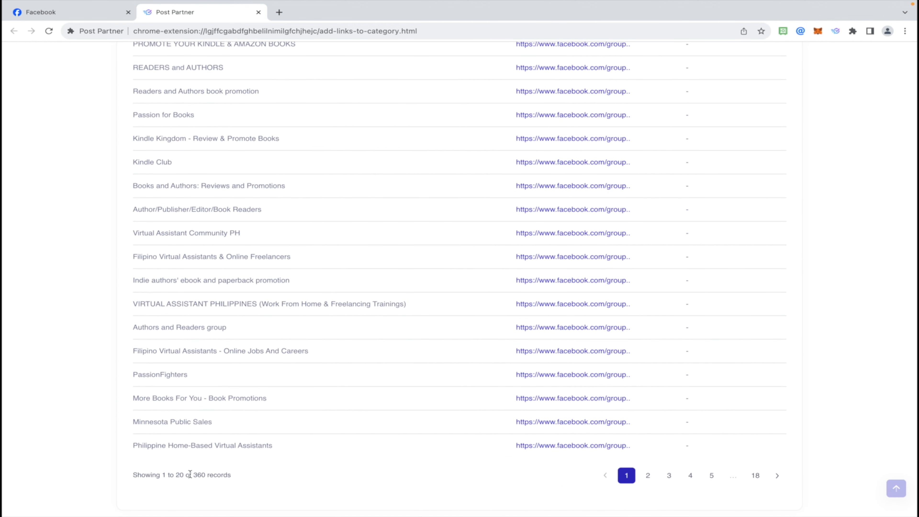
pyautogui.moveTo(184, 473); pyautogui.dragTo(163, 473)
pyautogui.scroll(5, 364, 469)
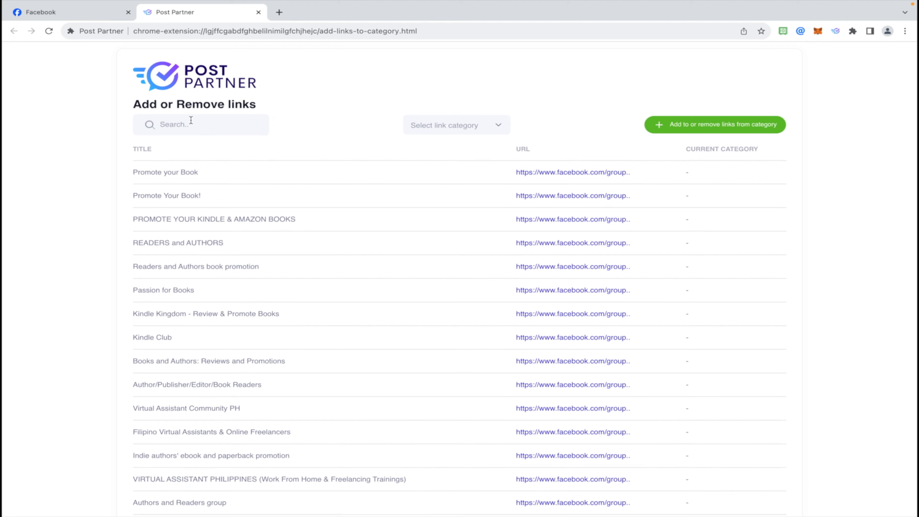
pyautogui.click(477, 125)
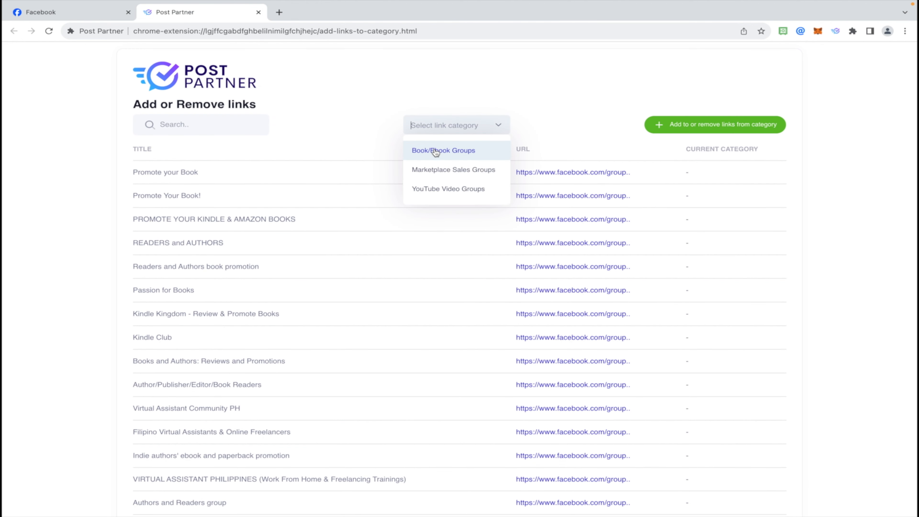
pyautogui.click(436, 151)
pyautogui.click(342, 116)
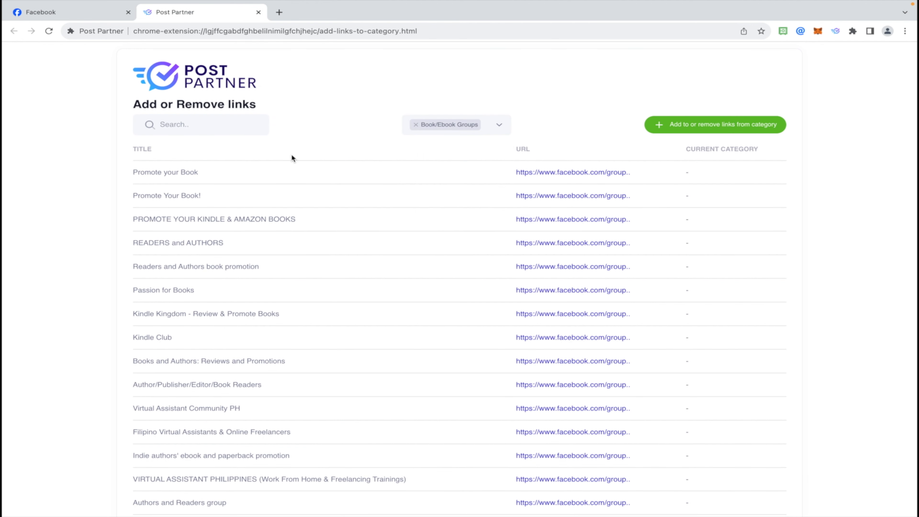
# Select the first ten links in the list, from Promote your Book through Author/Publisher/Editor/Book Readers.
pyautogui.click(241, 173)
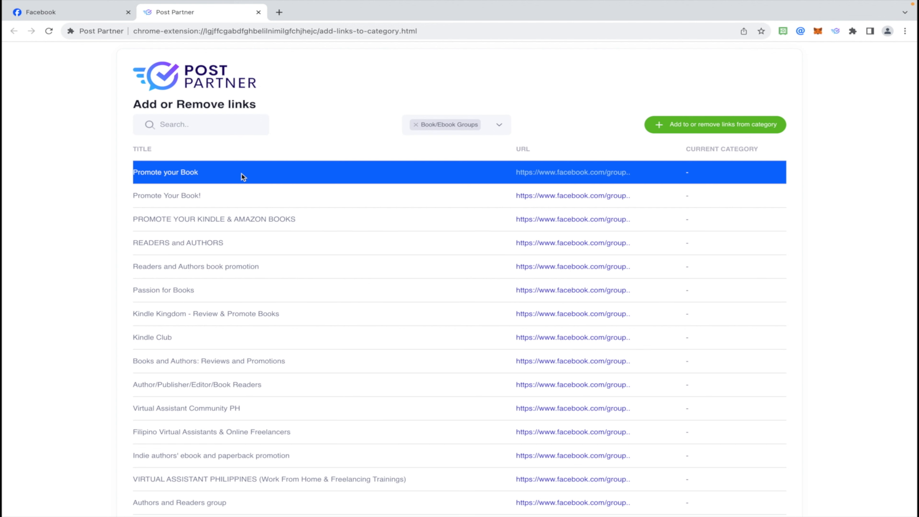
pyautogui.click(312, 198)
pyautogui.click(280, 175)
pyautogui.keyDown('shift'); pyautogui.click(325, 196); pyautogui.keyUp('shift')
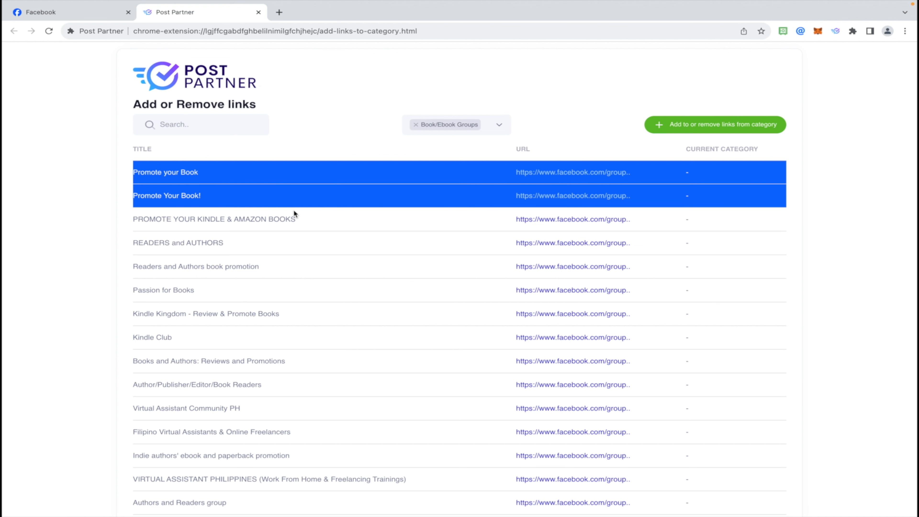
pyautogui.keyDown('shift'); pyautogui.click(340, 219); pyautogui.keyUp('shift')
pyautogui.keyDown('shift'); pyautogui.click(287, 241); pyautogui.keyUp('shift')
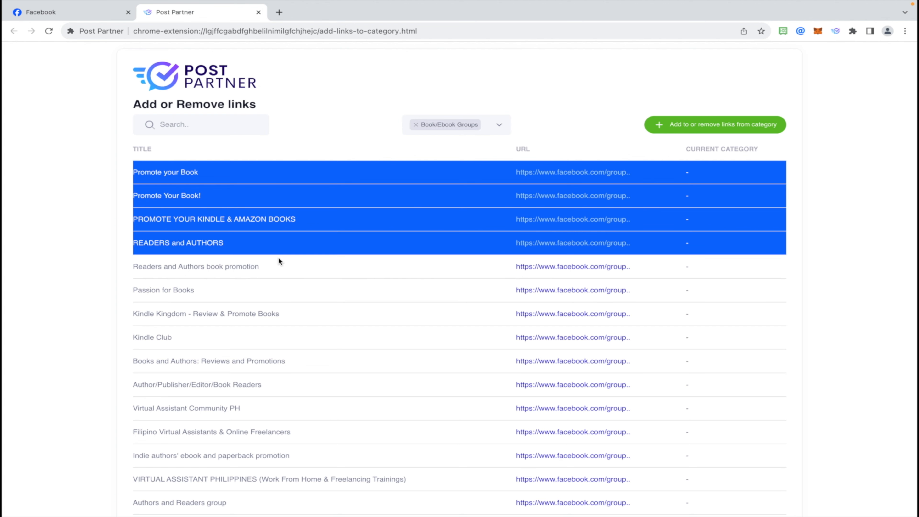
pyautogui.keyDown('shift'); pyautogui.click(272, 266); pyautogui.keyUp('shift')
pyautogui.keyDown('shift'); pyautogui.click(263, 286); pyautogui.keyUp('shift')
pyautogui.keyDown('shift'); pyautogui.click(311, 312); pyautogui.keyUp('shift')
pyautogui.keyDown('shift'); pyautogui.click(267, 331); pyautogui.keyUp('shift')
pyautogui.scroll(-2, 266, 327)
pyautogui.keyDown('shift'); pyautogui.click(327, 274); pyautogui.keyUp('shift')
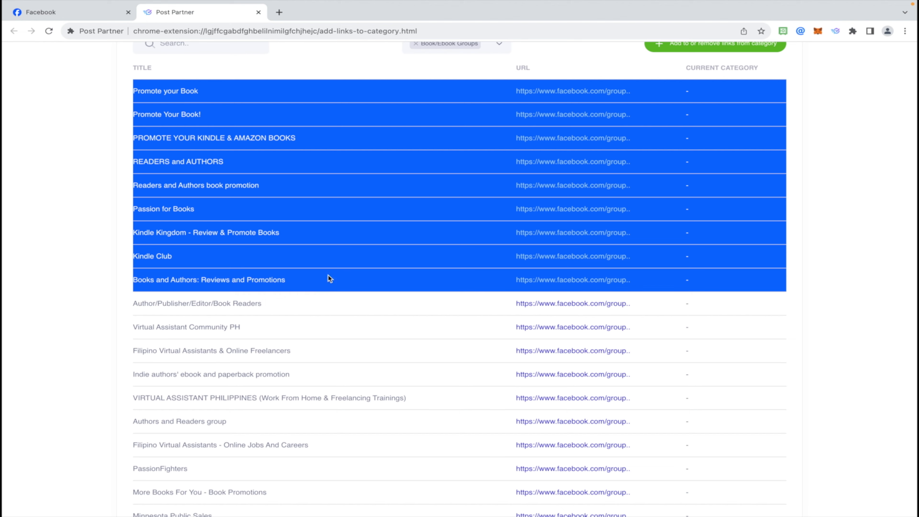
pyautogui.keyDown('shift'); pyautogui.click(304, 303); pyautogui.keyUp('shift')
# Add Indie authors' ebook and paperback promotion, Authors and Readers group, and More Books For You - Book Promotions to the selection.
pyautogui.scroll(-1, 234, 322)
pyautogui.scroll(-2, 234, 321)
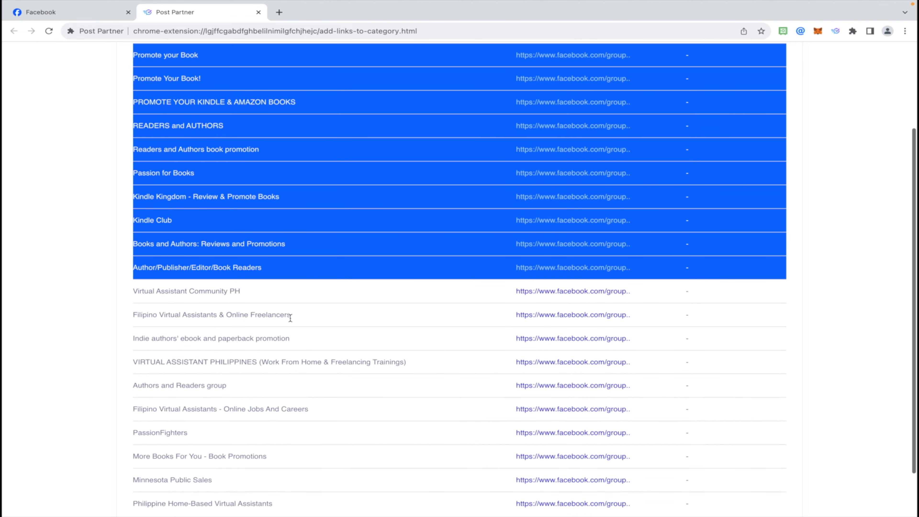
pyautogui.click(326, 309)
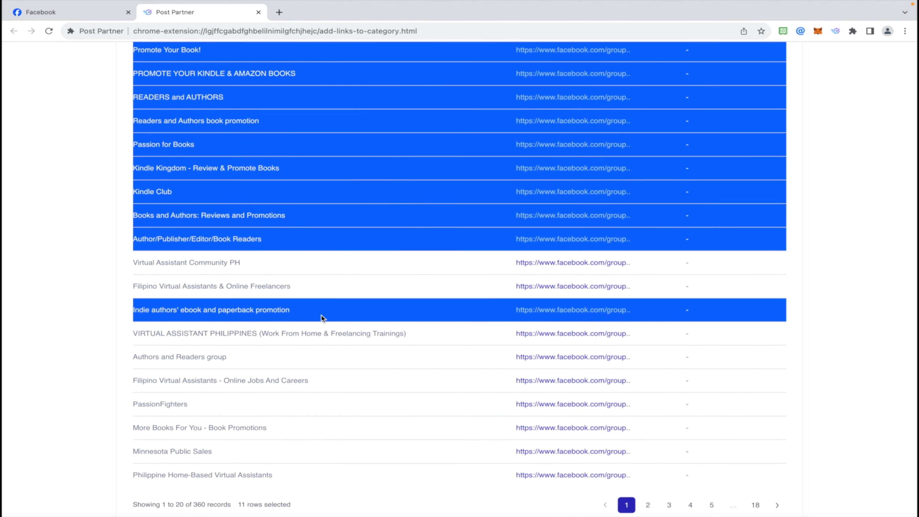
pyautogui.click(252, 356)
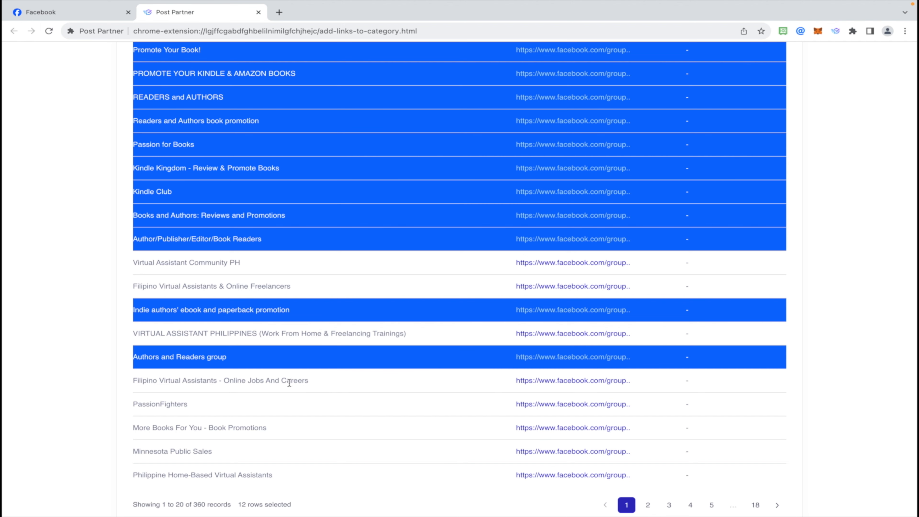
pyautogui.scroll(-1, 266, 381)
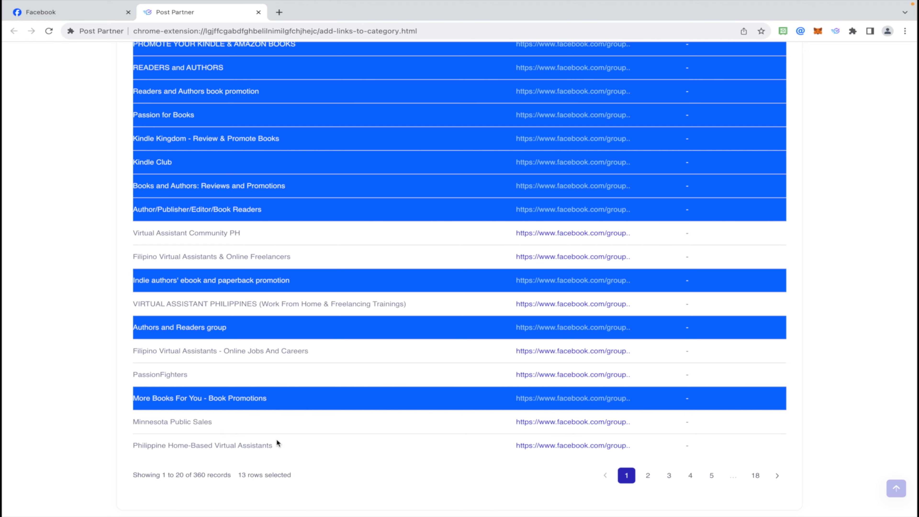
# Review the selected links on page 1, and switch to page 2 of the list and back.
pyautogui.scroll(5, 390, 440)
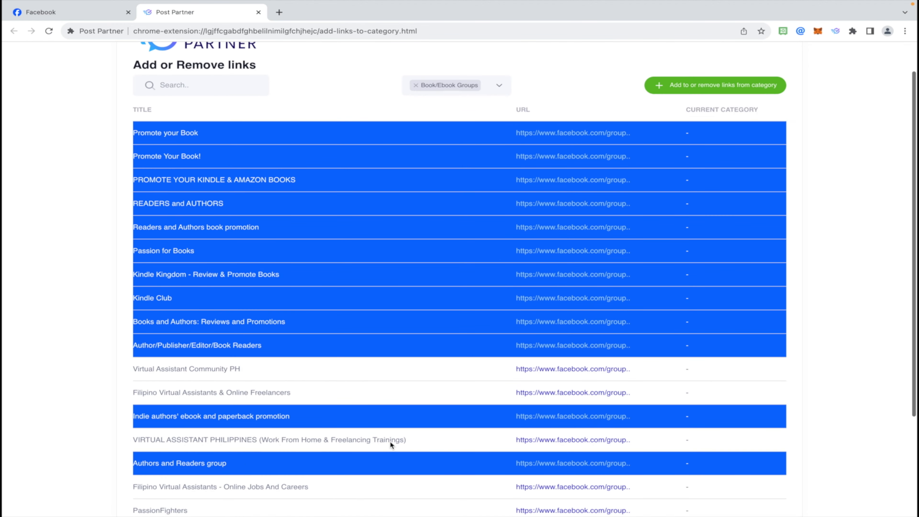
pyautogui.scroll(-5, 410, 216)
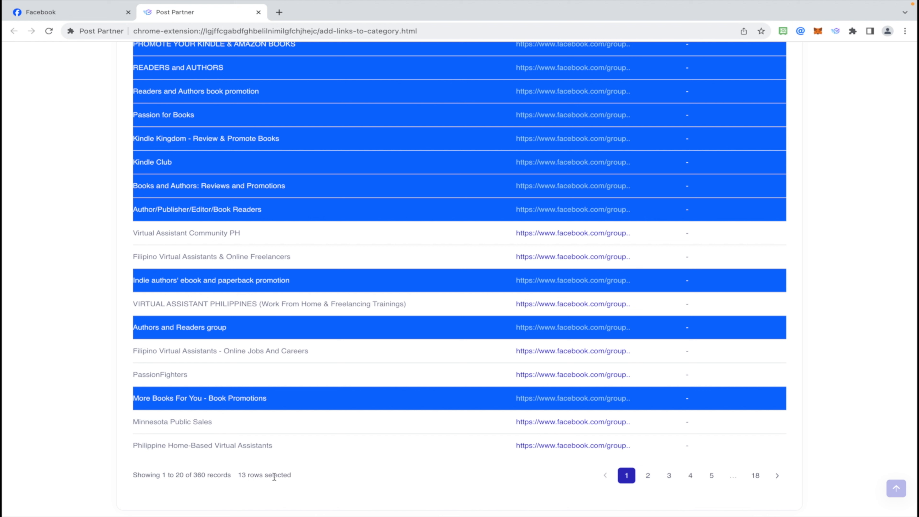
pyautogui.click(648, 476)
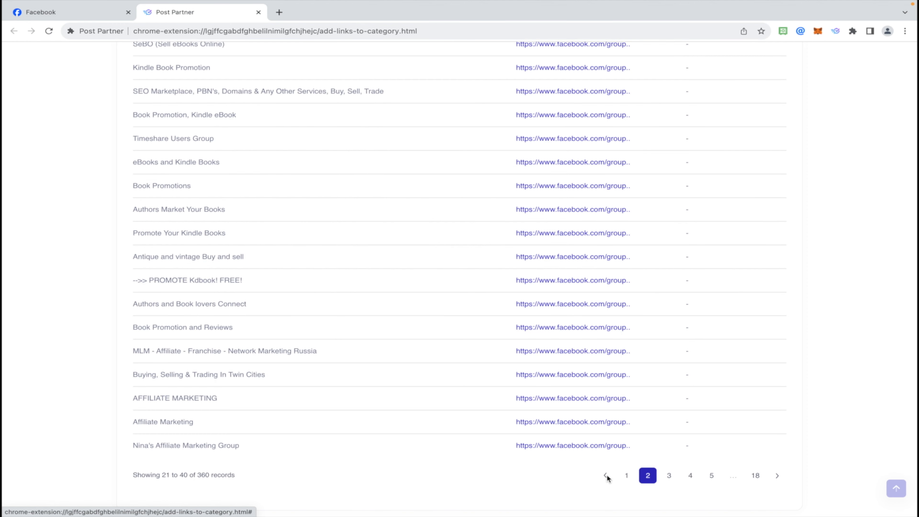
pyautogui.click(626, 476)
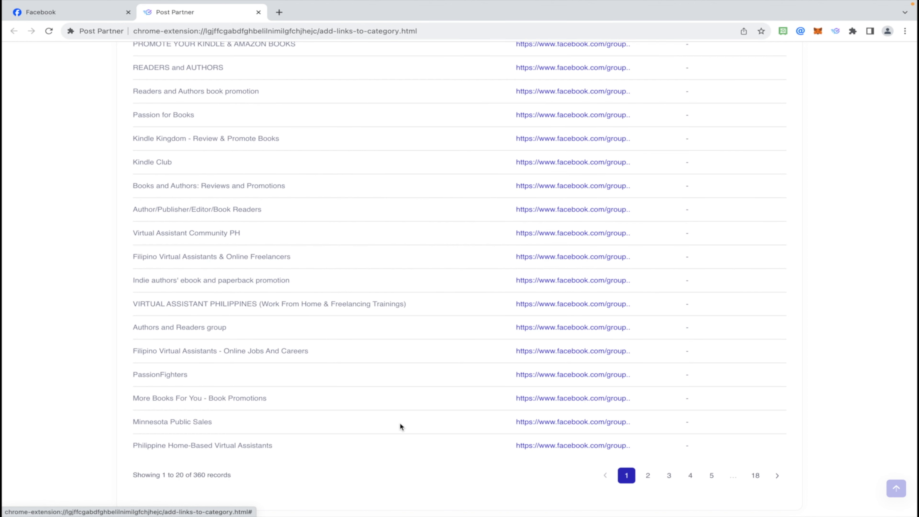
# Reselect the first ten links on page 1, from Promote your Book through Author/Publisher/Editor/Book Readers.
pyautogui.scroll(5, 413, 314)
pyautogui.click(270, 173)
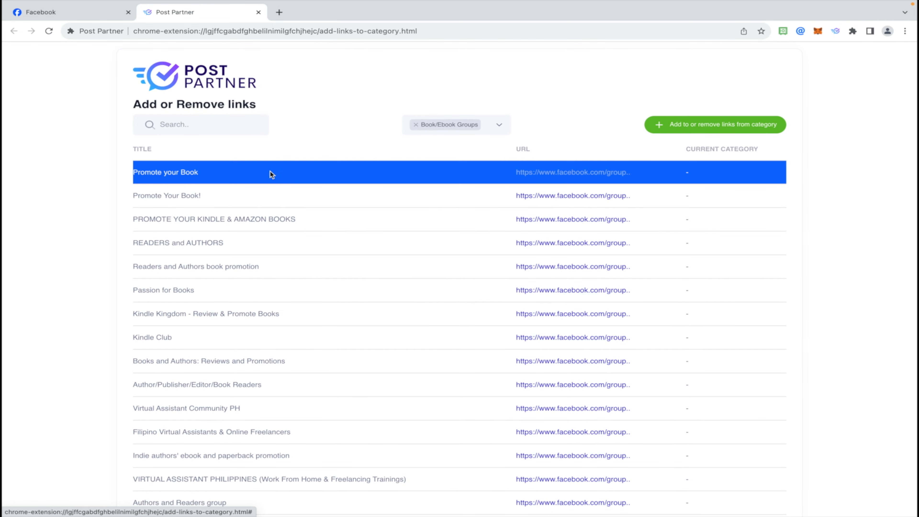
pyautogui.click(259, 194)
pyautogui.click(253, 219)
pyautogui.click(238, 243)
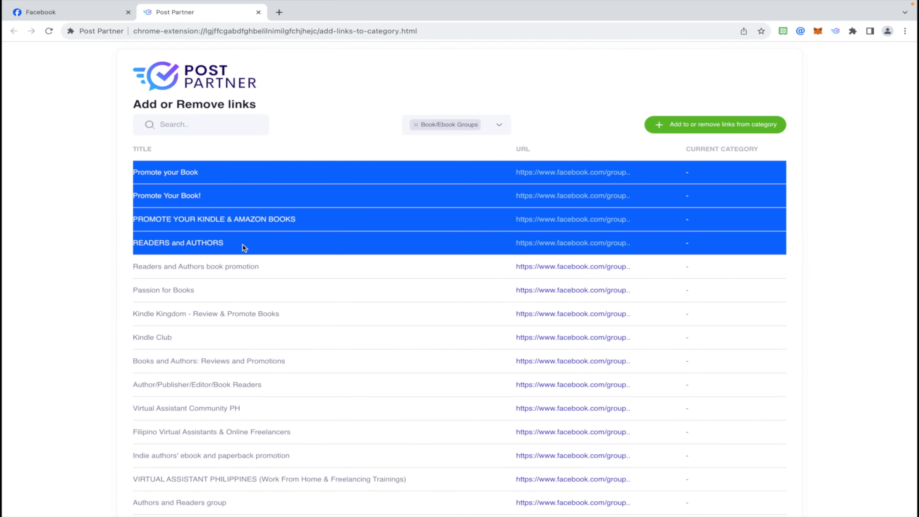
pyautogui.click(267, 257)
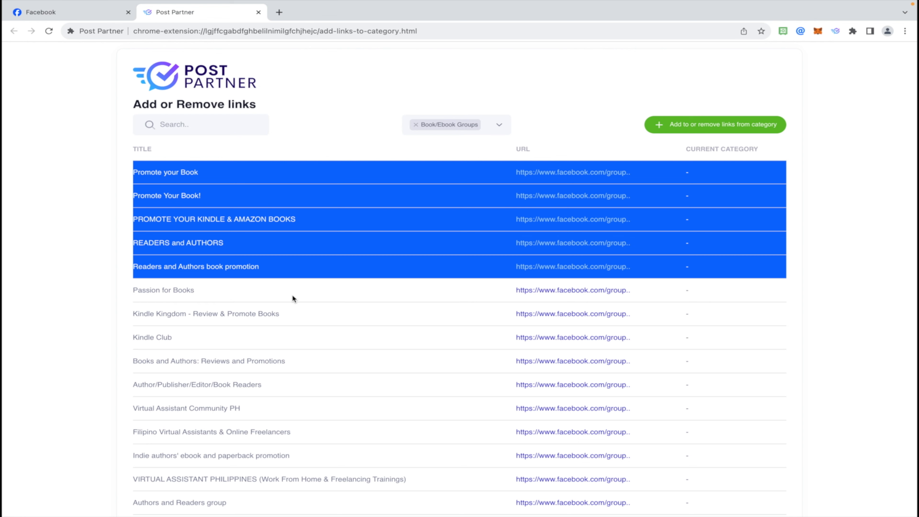
pyautogui.click(303, 291)
pyautogui.click(298, 313)
pyautogui.scroll(-3, 268, 339)
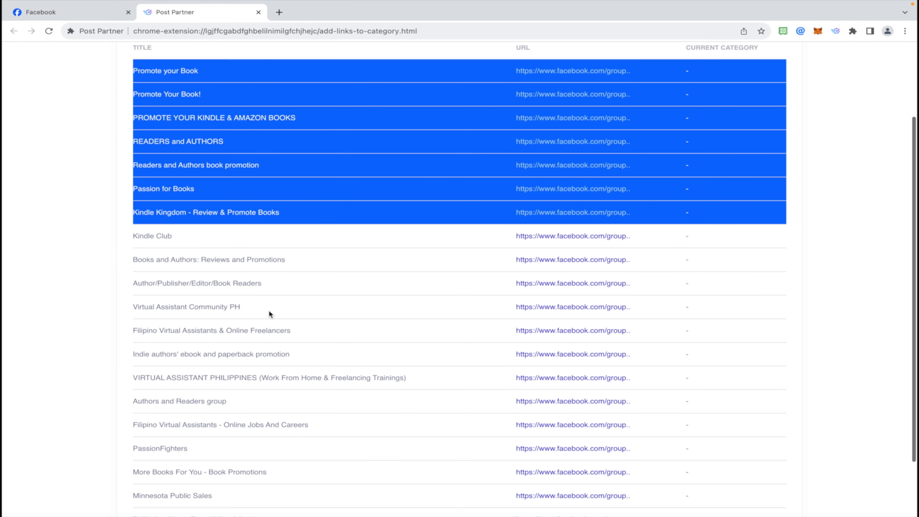
pyautogui.click(199, 239)
pyautogui.click(310, 267)
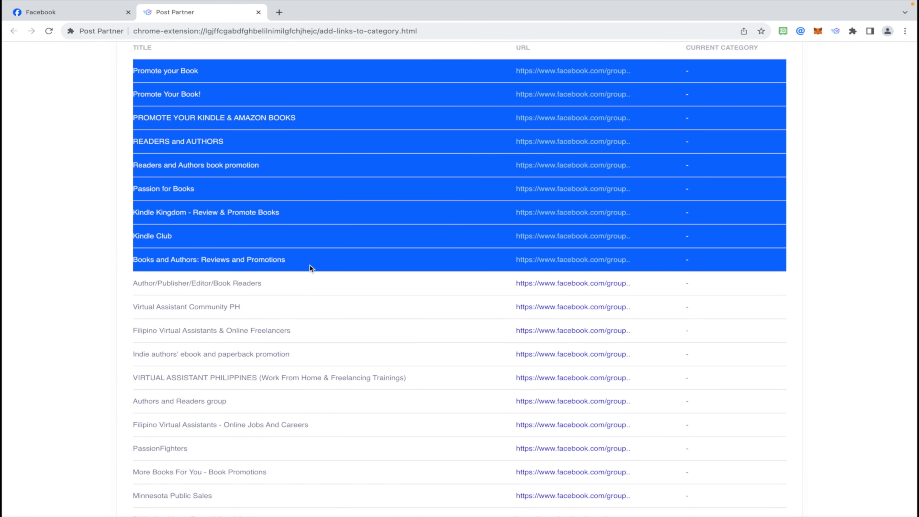
pyautogui.click(290, 289)
# Add Authors and Readers group, More Books For You - Book Promotions and Indie authors' ebook and paperback promotion, and assign all selected links to Book/Ebook Groups.
pyautogui.scroll(-2, 336, 346)
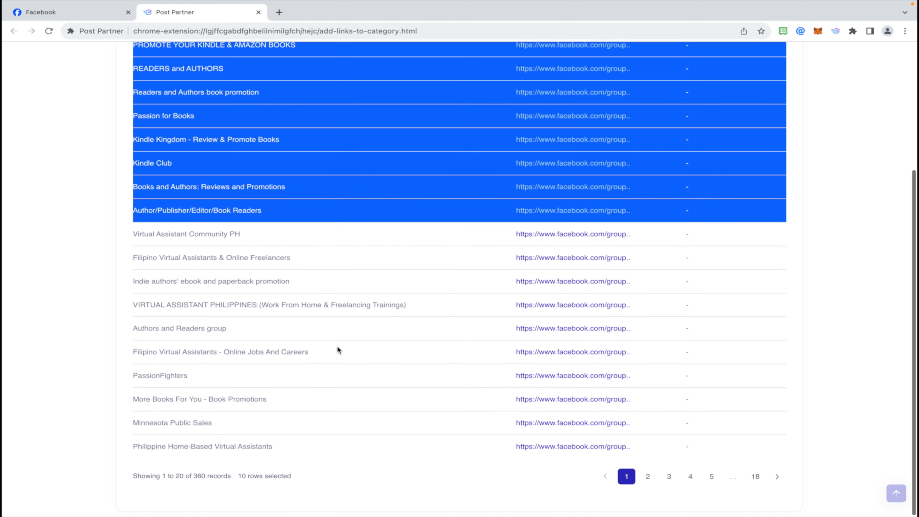
pyautogui.click(257, 323)
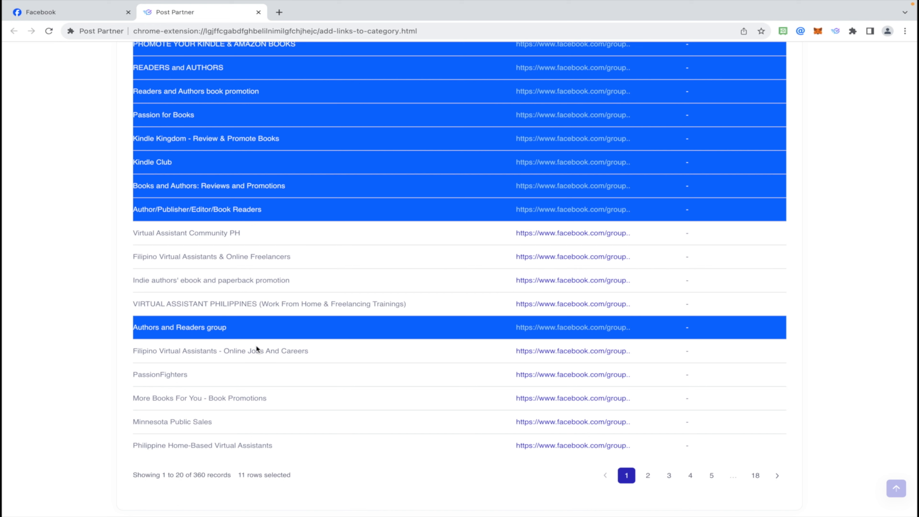
pyautogui.click(276, 398)
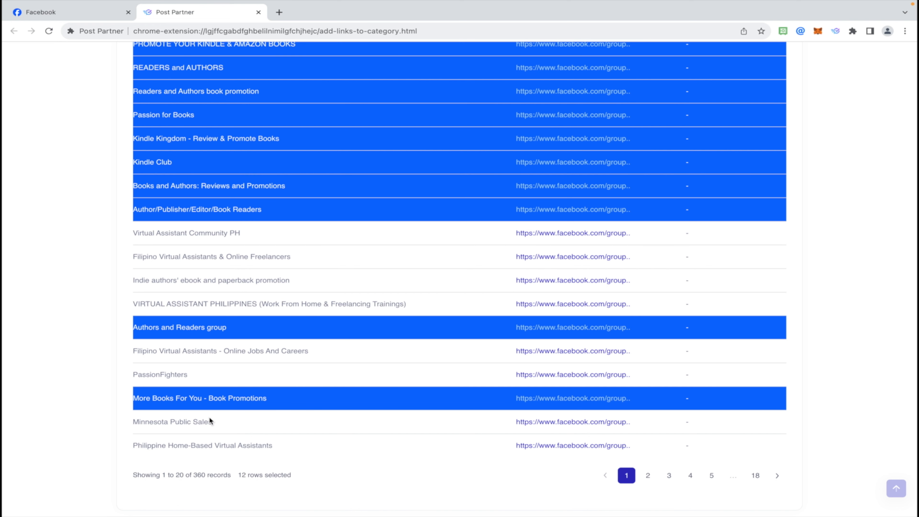
pyautogui.click(233, 284)
pyautogui.scroll(5, 508, 370)
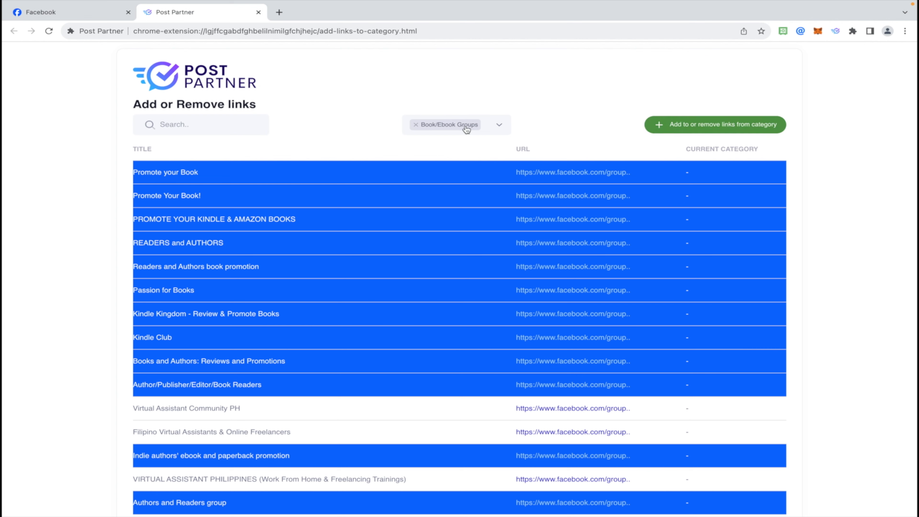
pyautogui.click(708, 132)
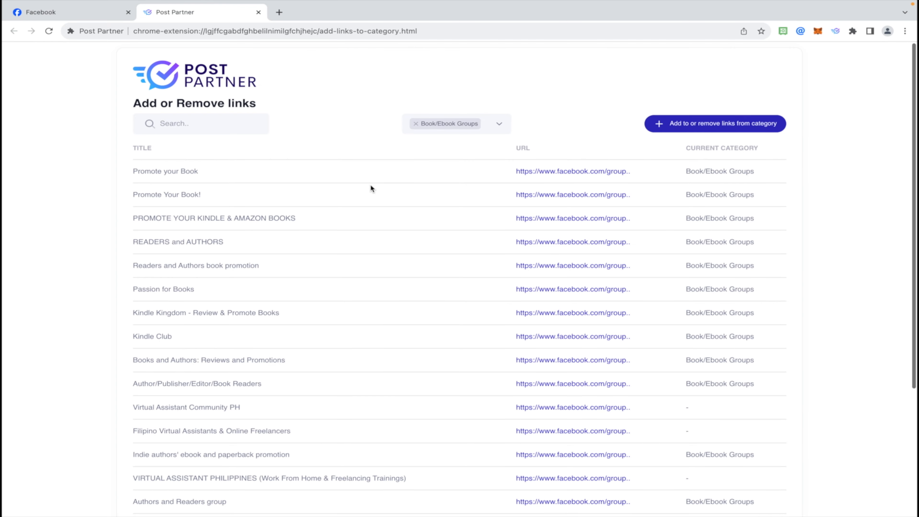
# Review the current category of the links on page 1 and highlight the Author/Publisher/Editor/Book Readers link.
pyautogui.scroll(-5, 370, 188)
pyautogui.scroll(5, 443, 391)
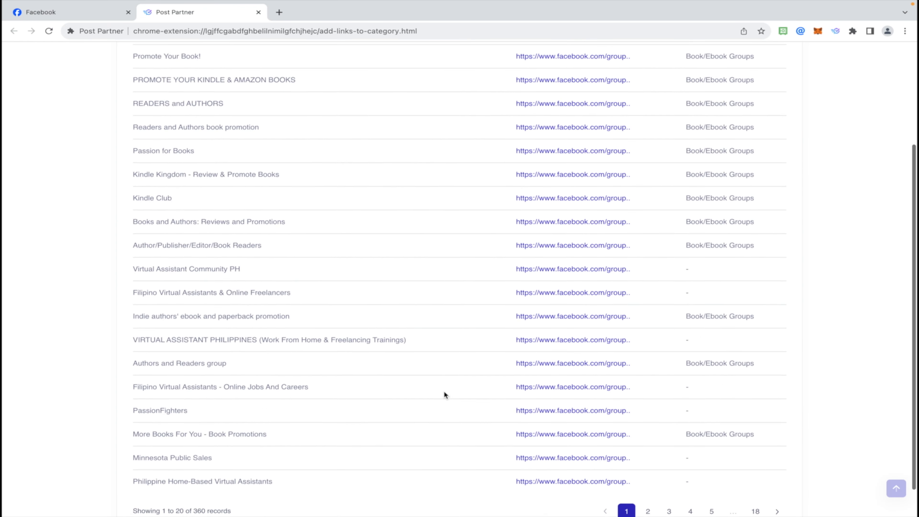
pyautogui.scroll(-1, 724, 192)
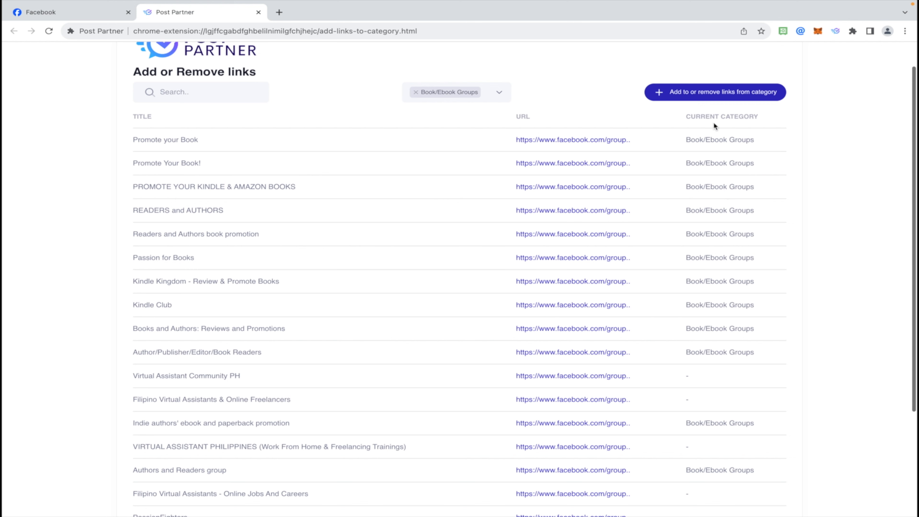
pyautogui.scroll(-1, 748, 139)
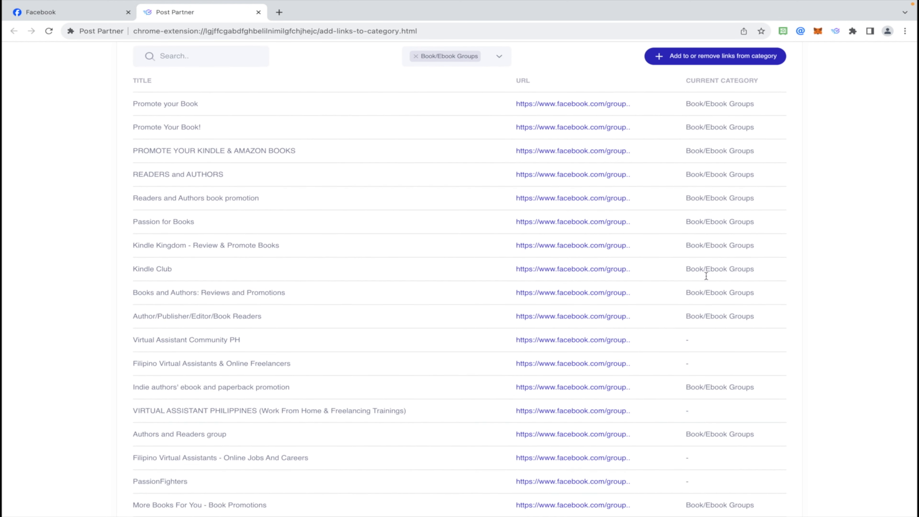
pyautogui.moveTo(684, 316); pyautogui.dragTo(759, 314)
pyautogui.click(832, 305)
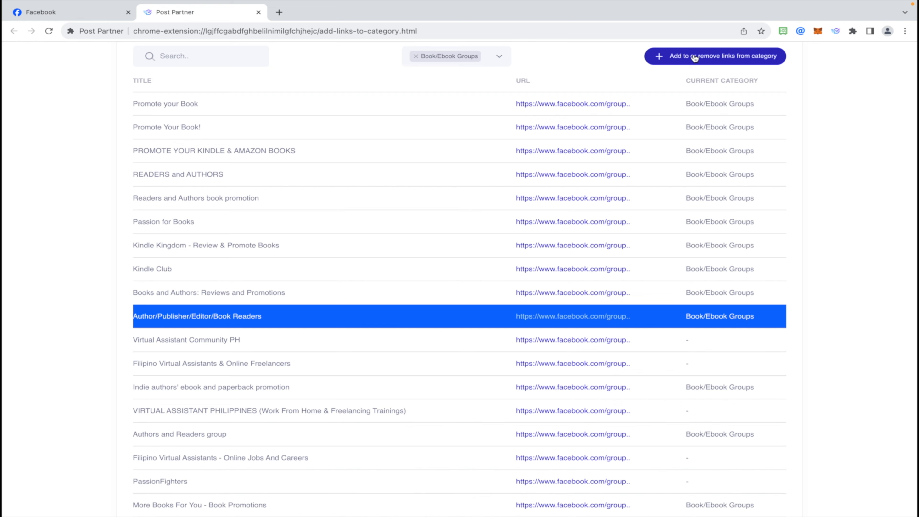
# Switch to the Facebook tab, open the Post Partner extension, and look through its Post Types and Content Library pages.
pyautogui.click(100, 7)
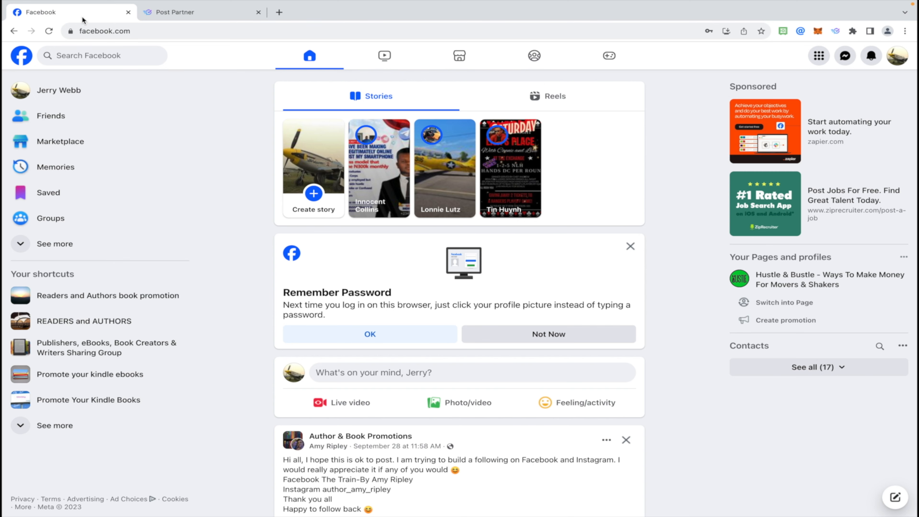
pyautogui.click(834, 31)
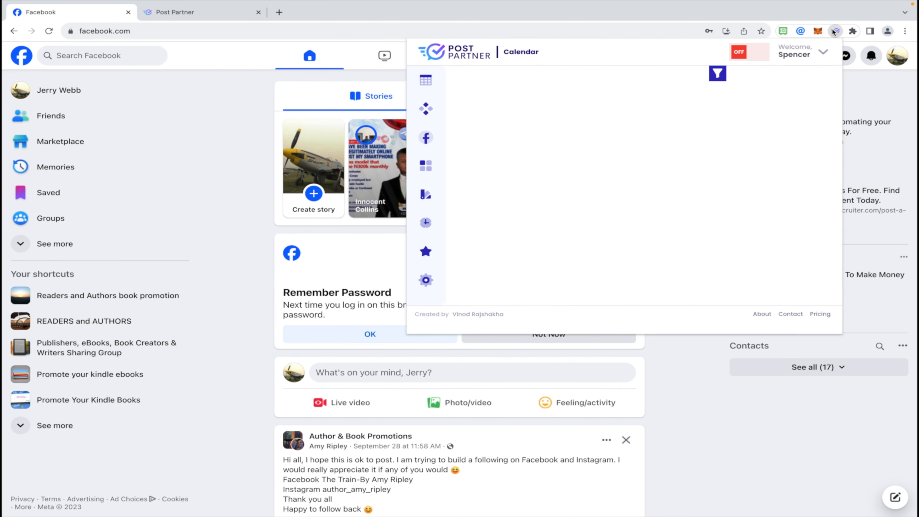
pyautogui.click(426, 166)
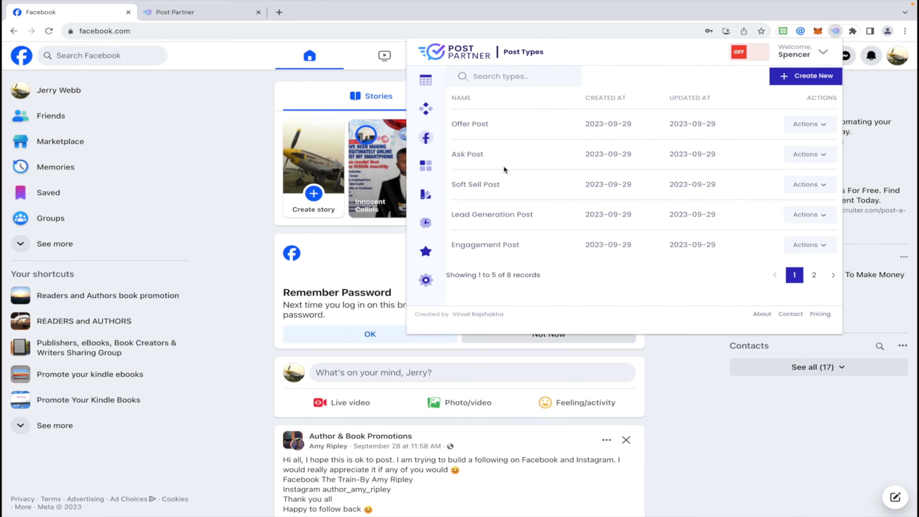
pyautogui.click(423, 142)
pyautogui.click(426, 198)
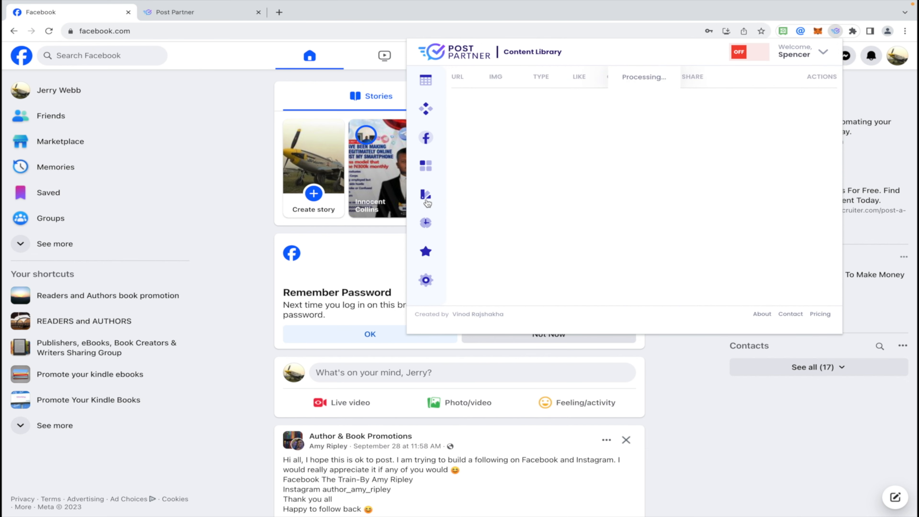
# View the actions available for Book/Ebook Groups in Link Categories, and check the link categories in Facebook Links.
pyautogui.click(426, 109)
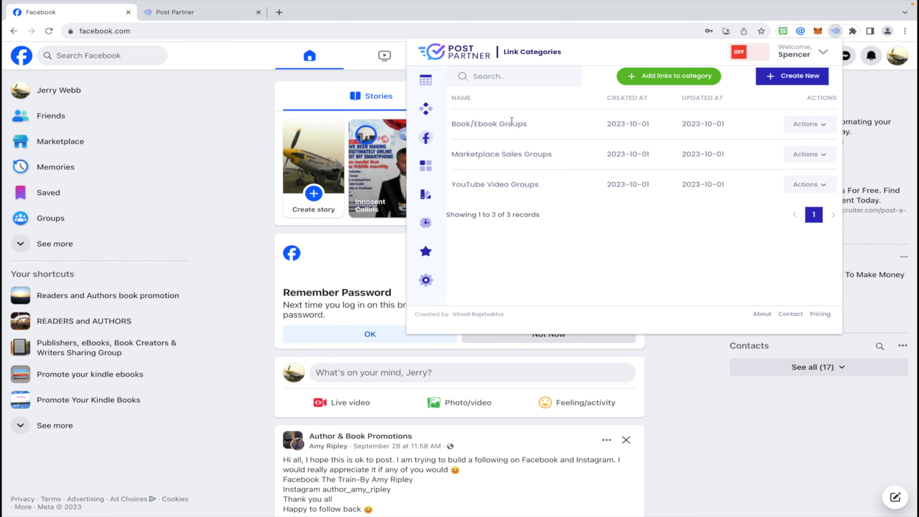
pyautogui.click(808, 124)
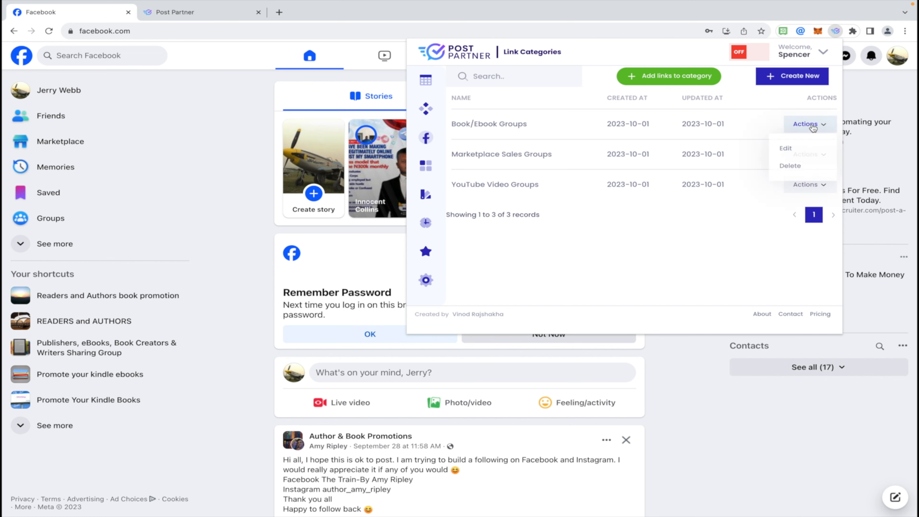
pyautogui.click(528, 127)
pyautogui.click(423, 141)
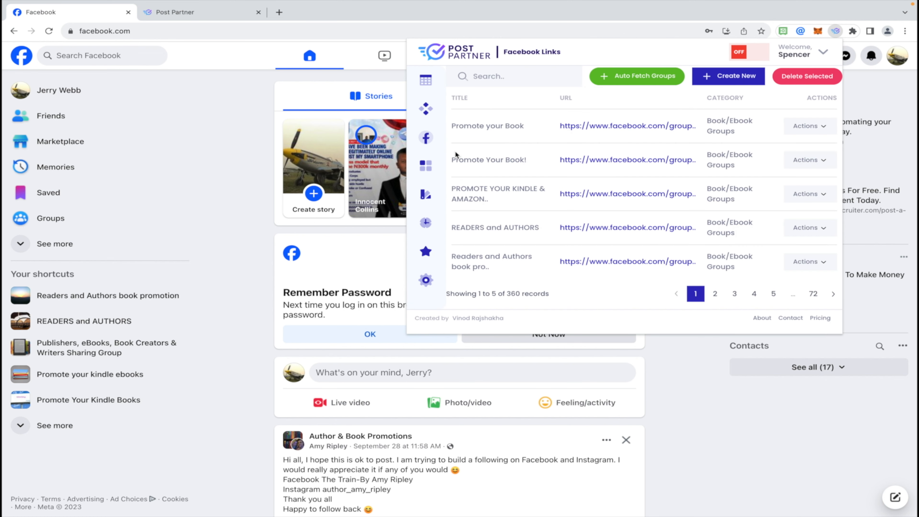
# View the Post Types page, and compare the Content Library and Scheduled Post pages by switching between them.
pyautogui.click(416, 169)
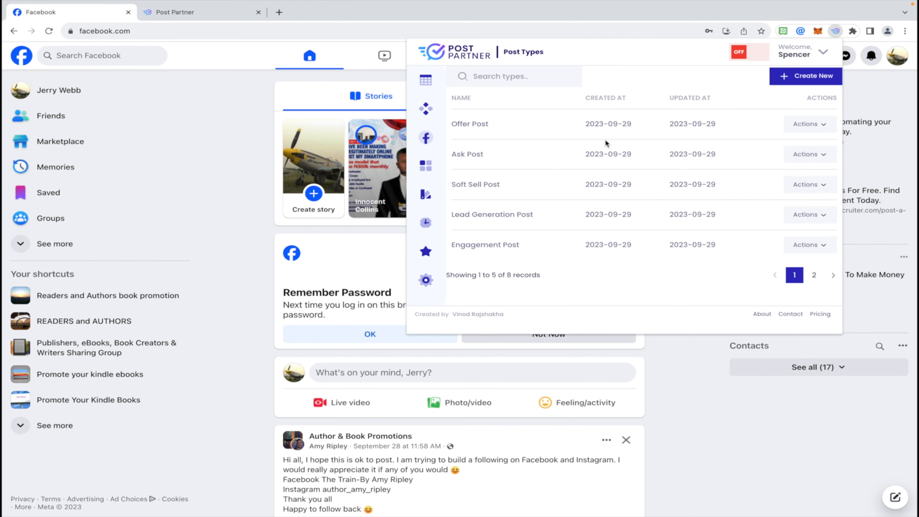
pyautogui.click(426, 195)
pyautogui.click(425, 224)
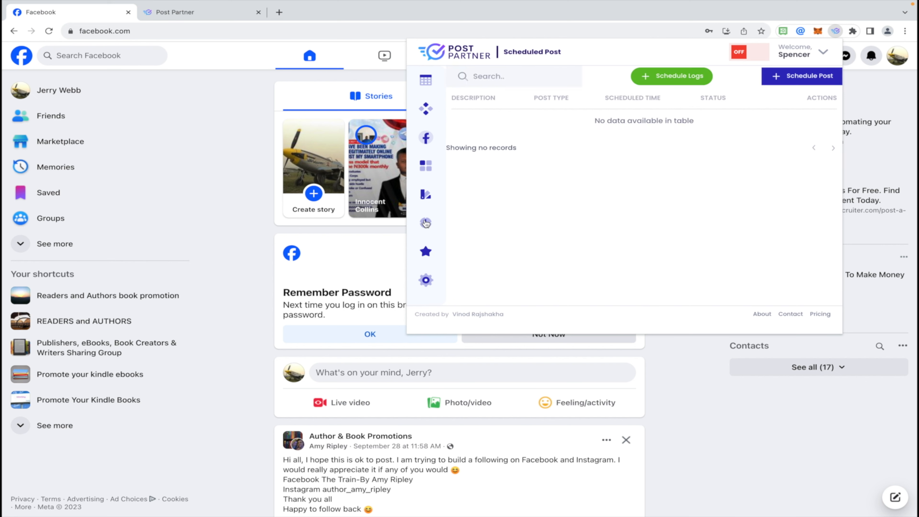
pyautogui.click(425, 196)
pyautogui.click(427, 226)
pyautogui.click(425, 200)
pyautogui.click(428, 227)
pyautogui.click(426, 199)
pyautogui.click(427, 227)
pyautogui.click(427, 204)
pyautogui.click(429, 228)
pyautogui.click(428, 200)
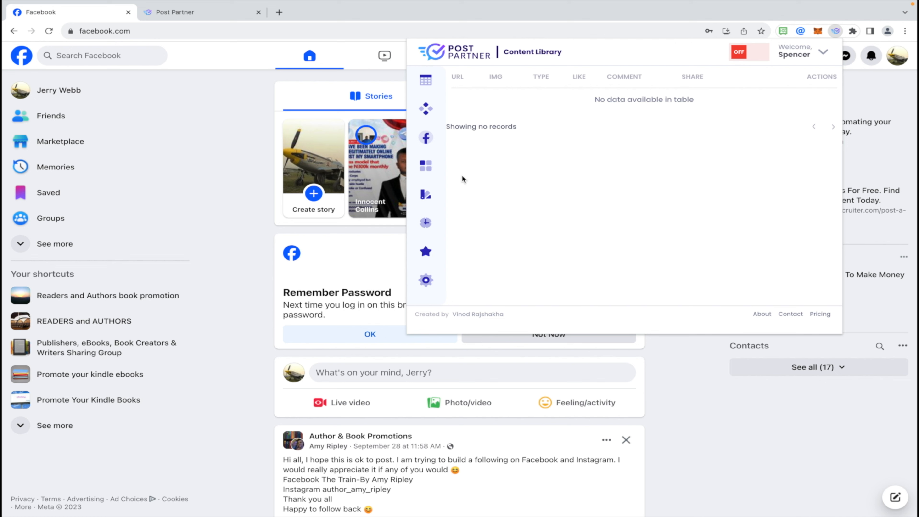
pyautogui.click(426, 222)
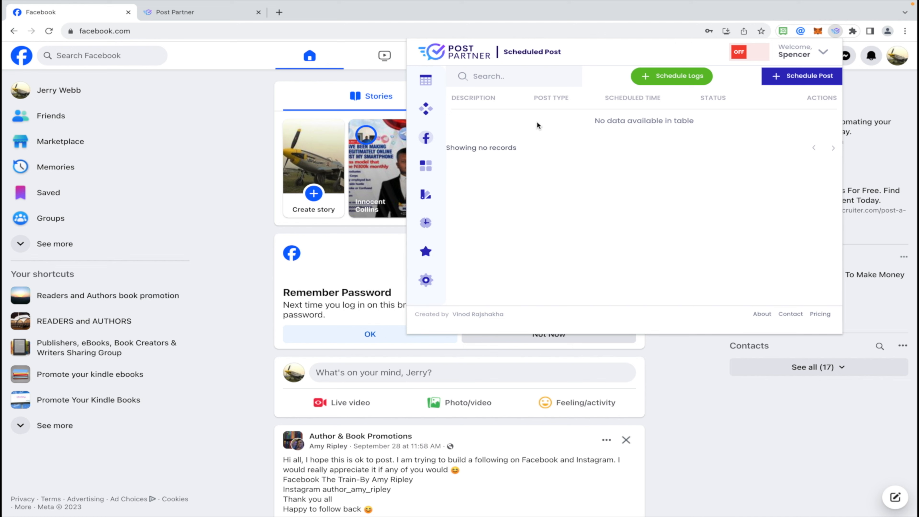
pyautogui.click(426, 198)
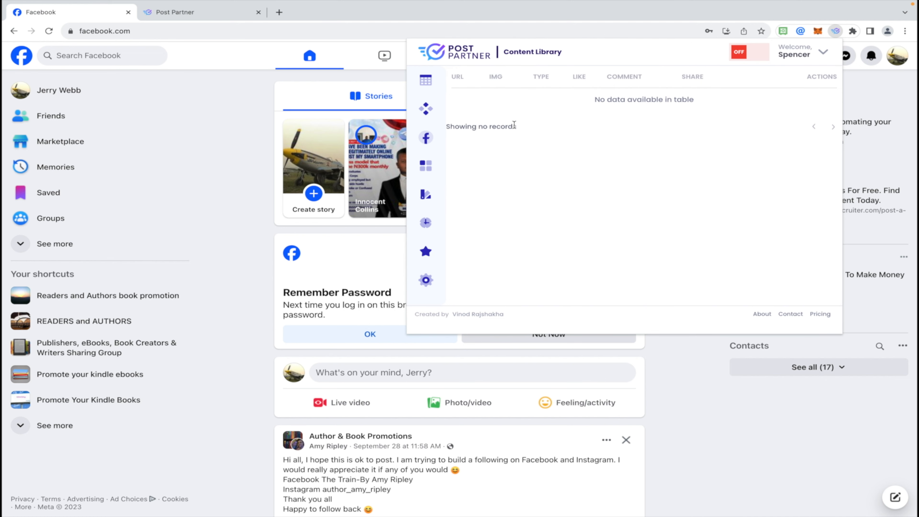